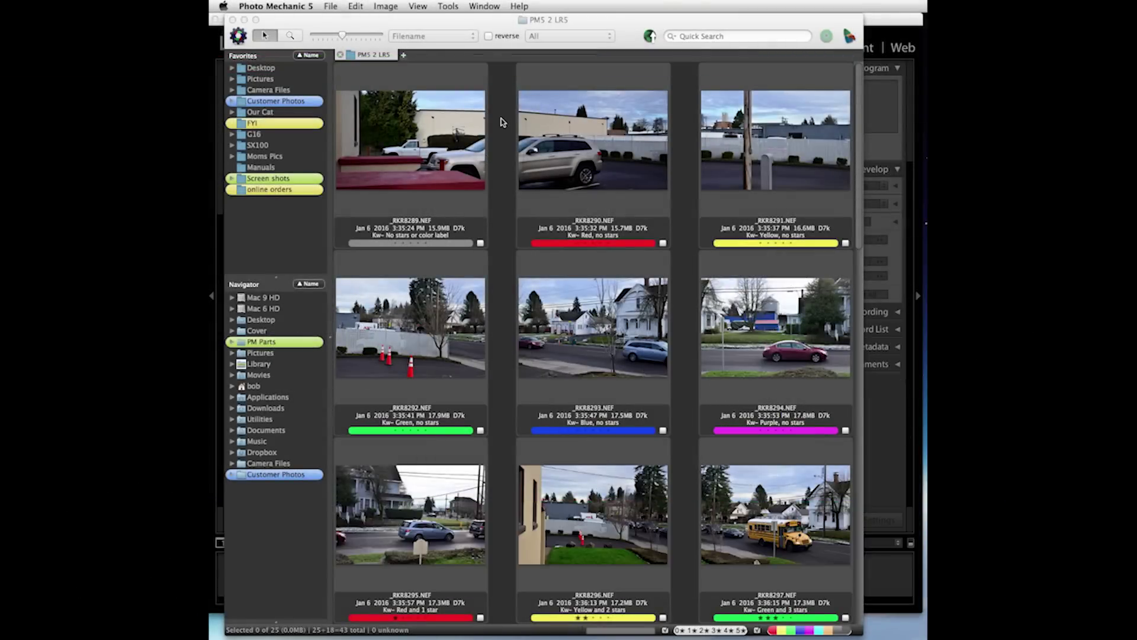
- Bring the Photo Mechanic 5 window with the PM5 2 LRS contact sheet to the front
click(298, 22)
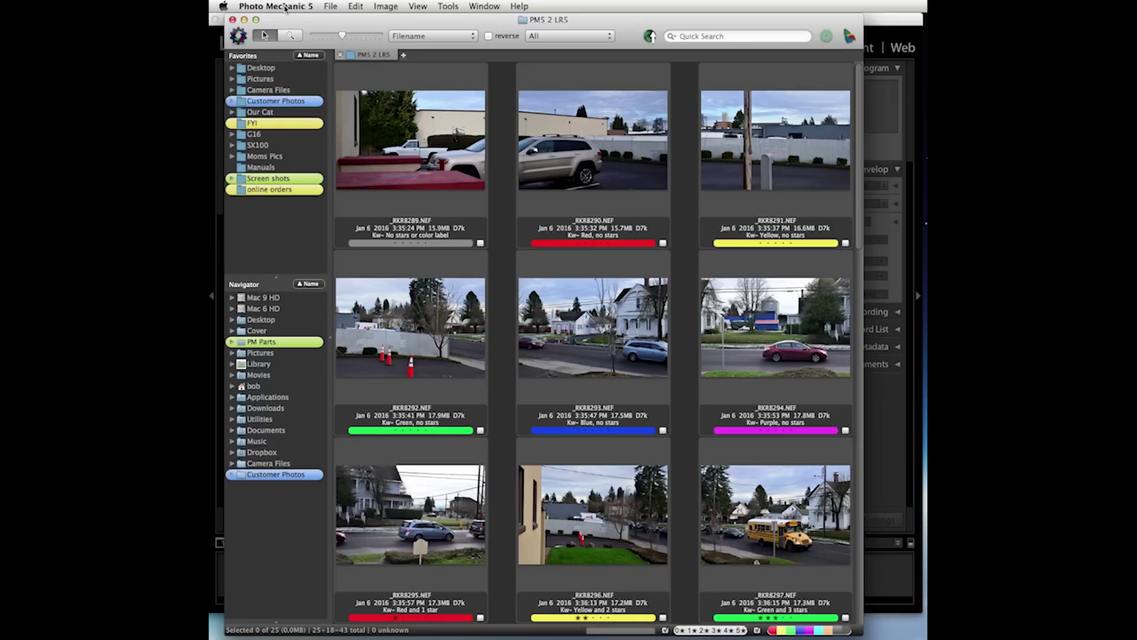
- Open Photo Mechanic's Preferences and step back to the General page
click(285, 8)
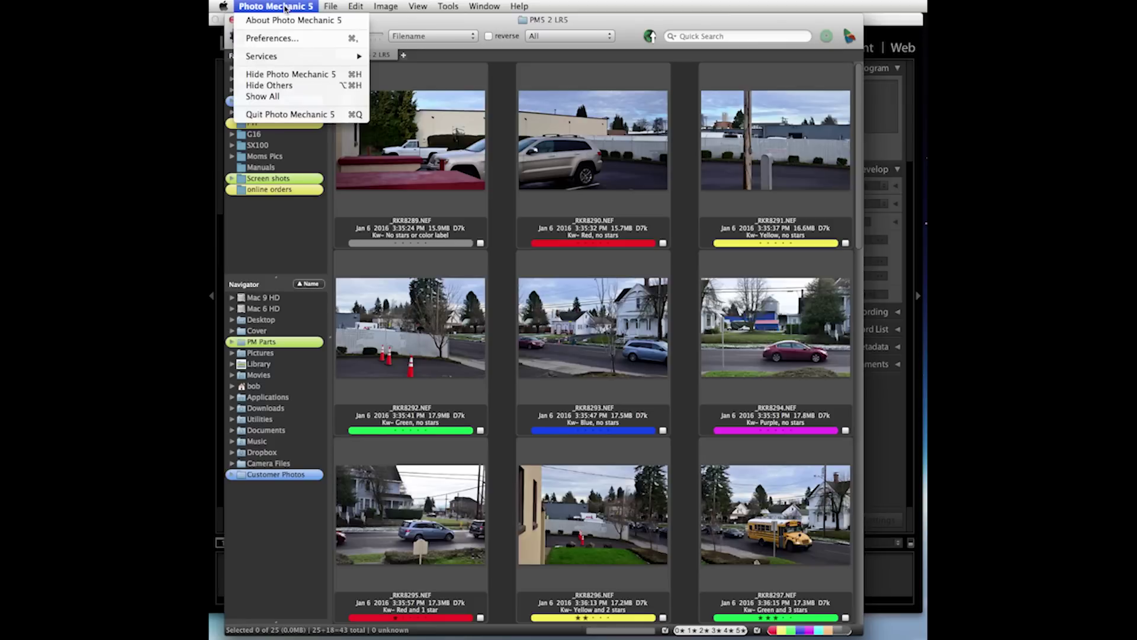
click(284, 40)
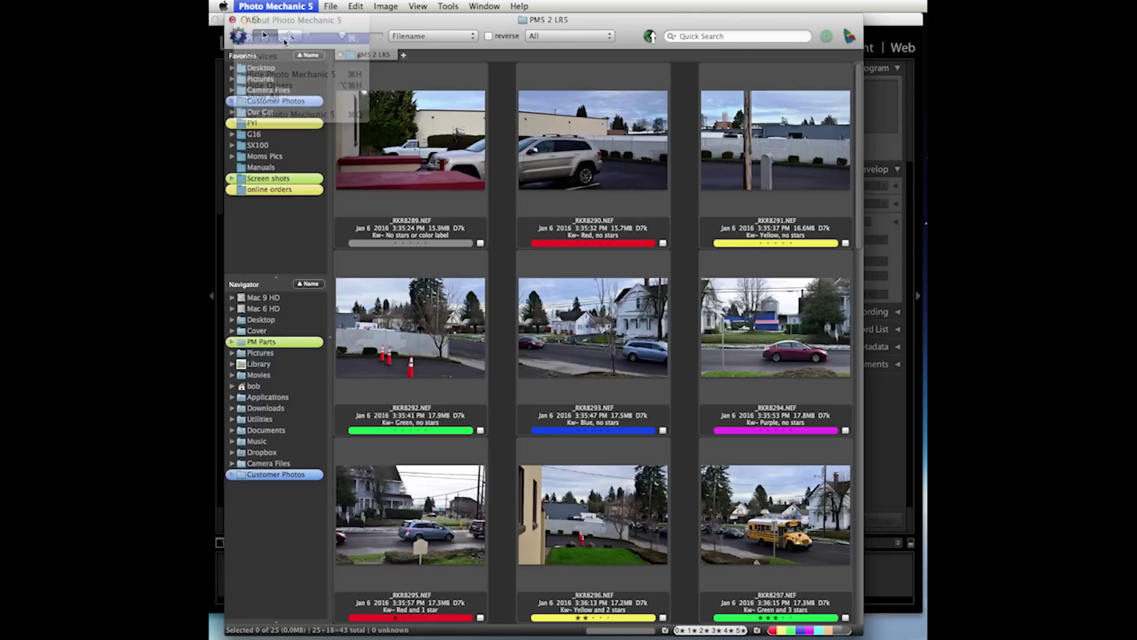
click(413, 76)
click(413, 76)
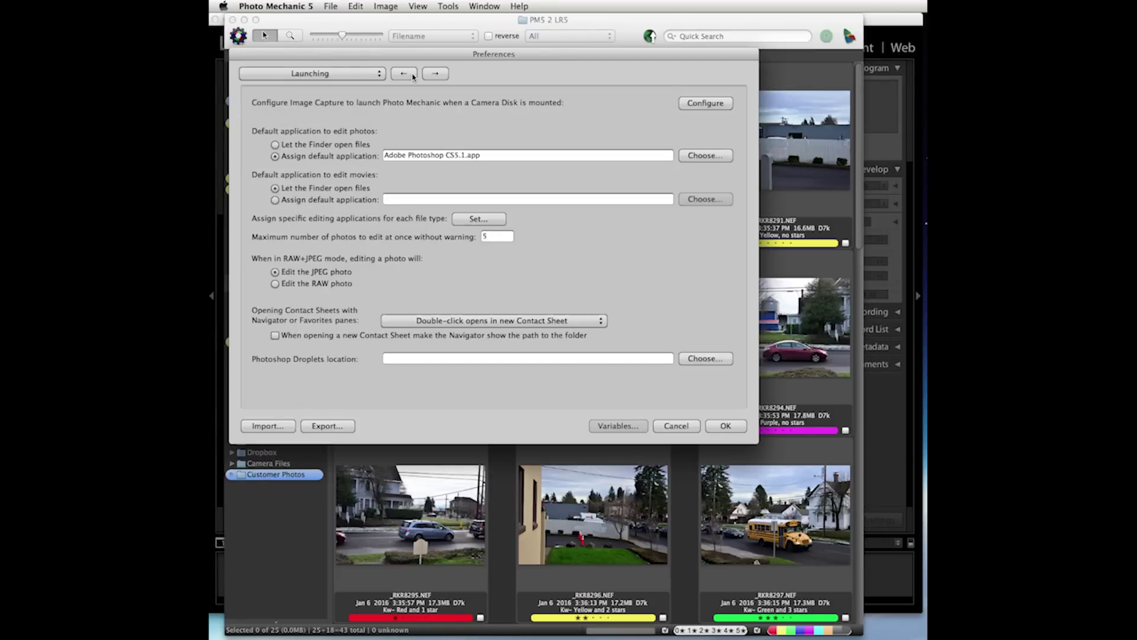
click(413, 75)
click(413, 76)
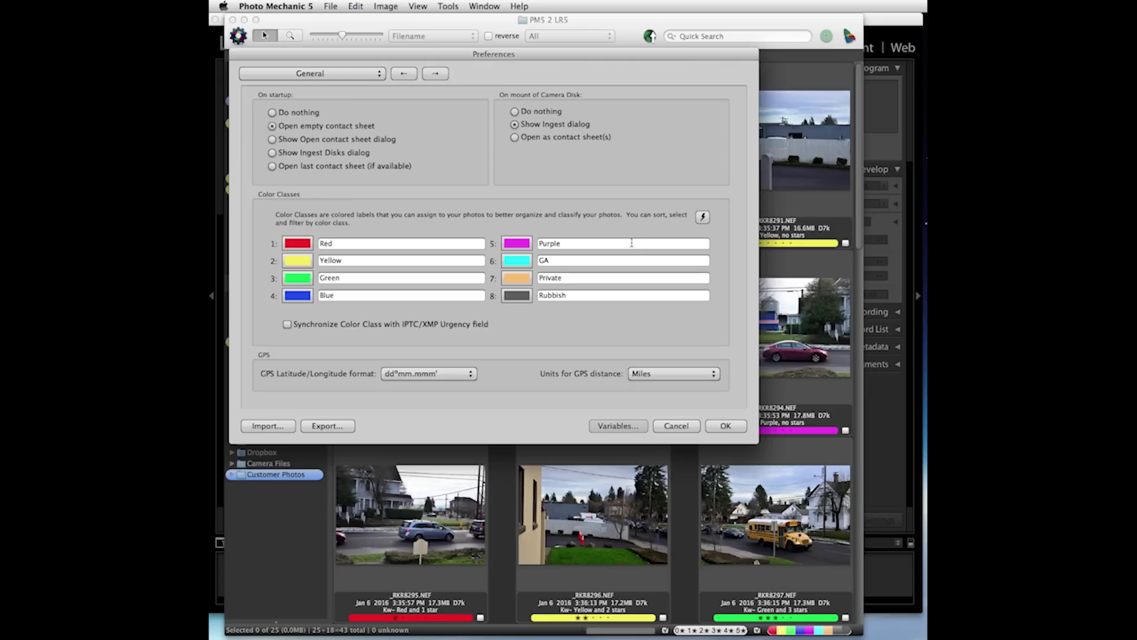
- View the color class presets, dismiss them unchanged, and move to the next preferences page
click(703, 218)
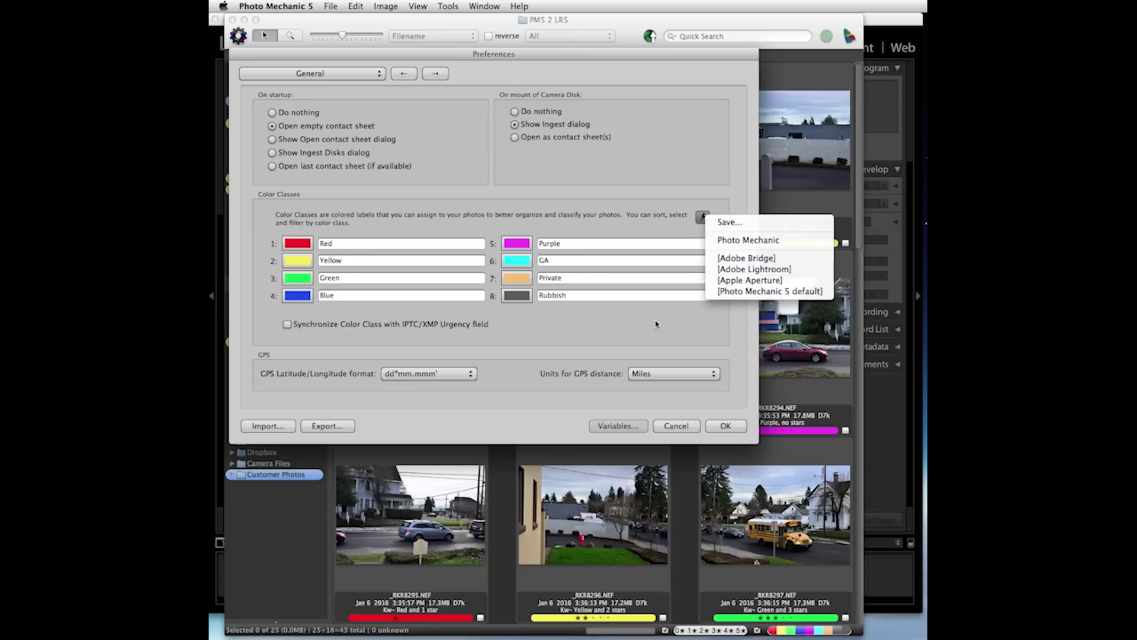
click(593, 335)
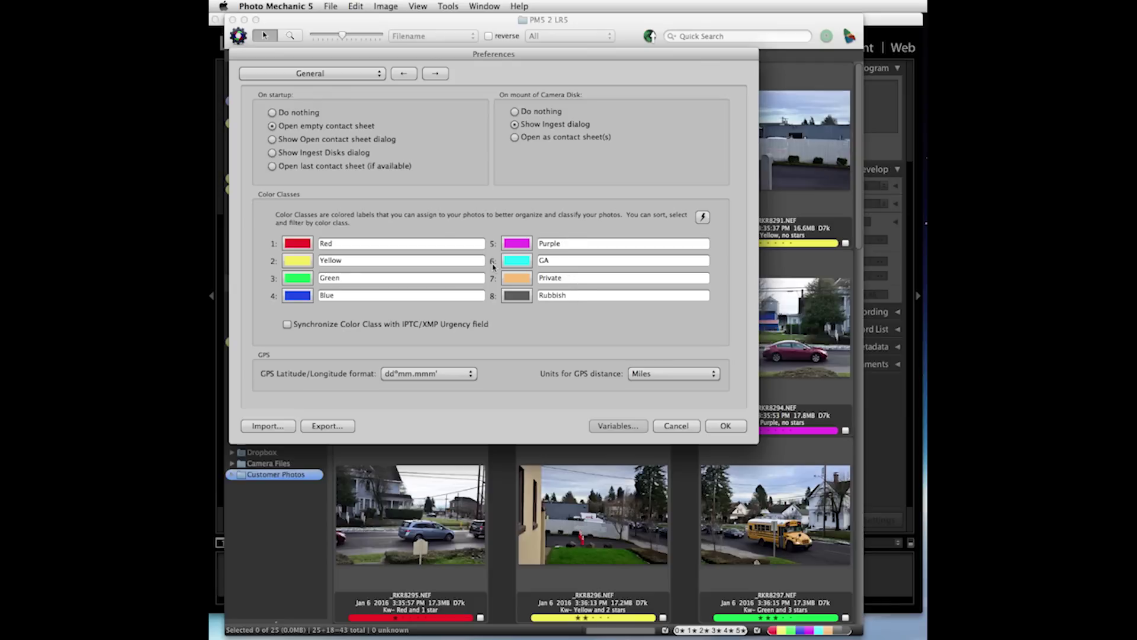
click(436, 73)
- Page forward through the Files preferences toward the RAW and Launching pages
click(436, 73)
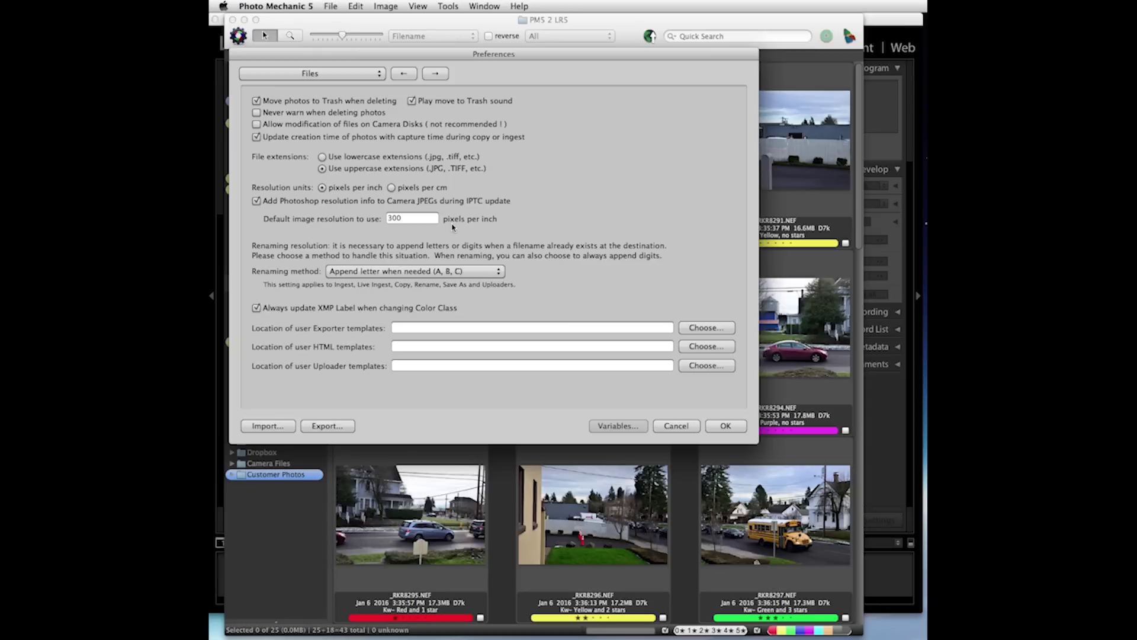
click(437, 75)
- On the IPTC/XMP page, leave 'Allow RAW files to be modified' off and confirm with OK
click(437, 74)
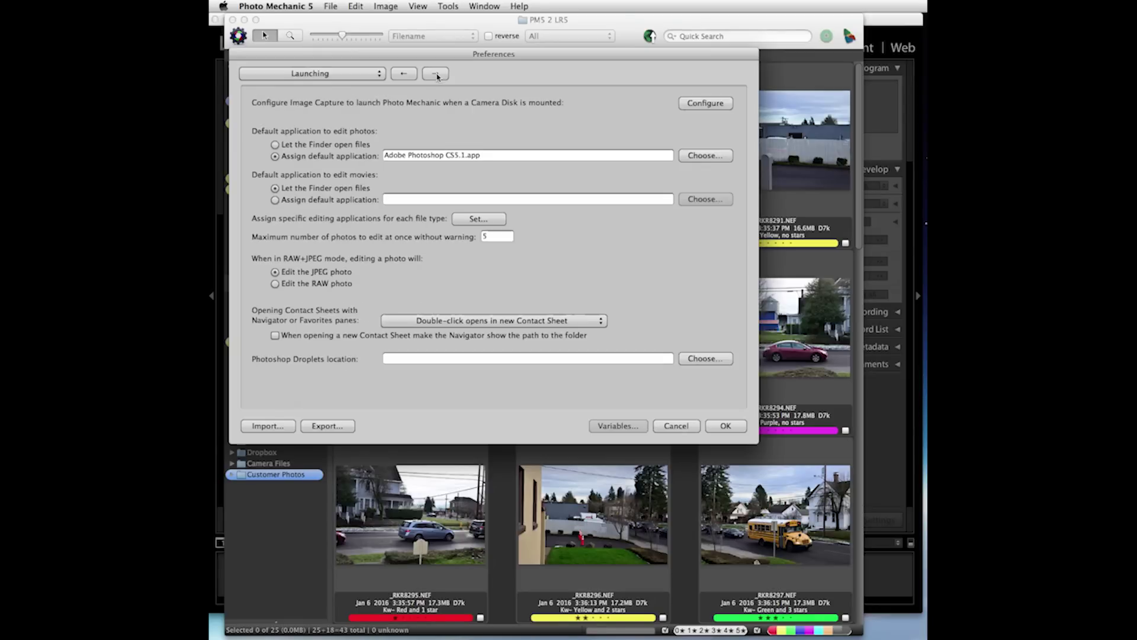
click(436, 75)
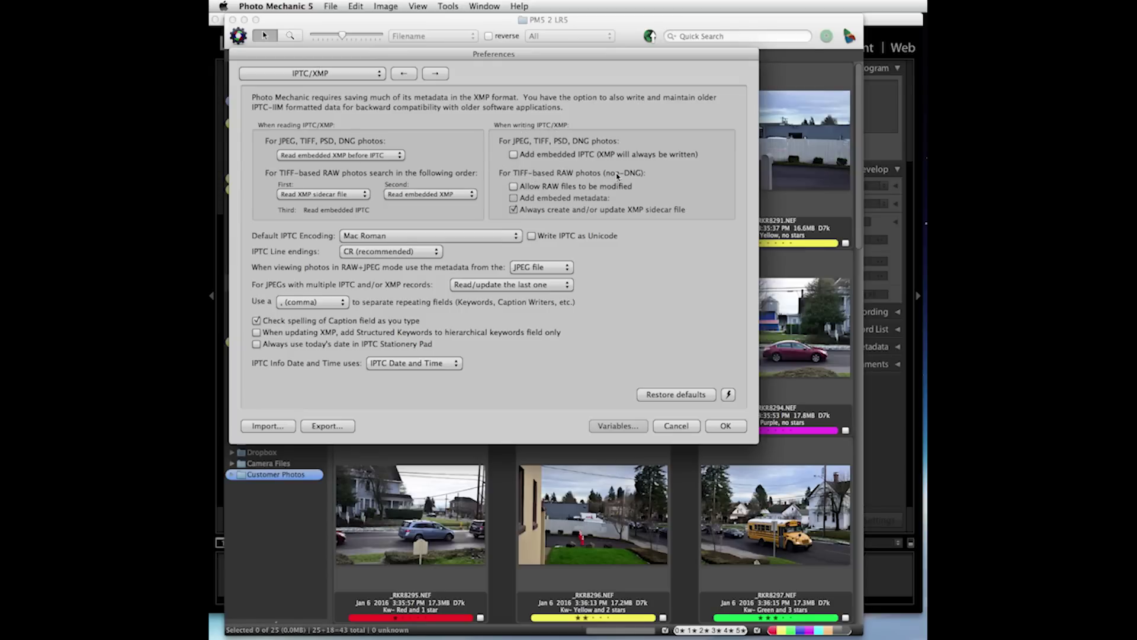
click(513, 187)
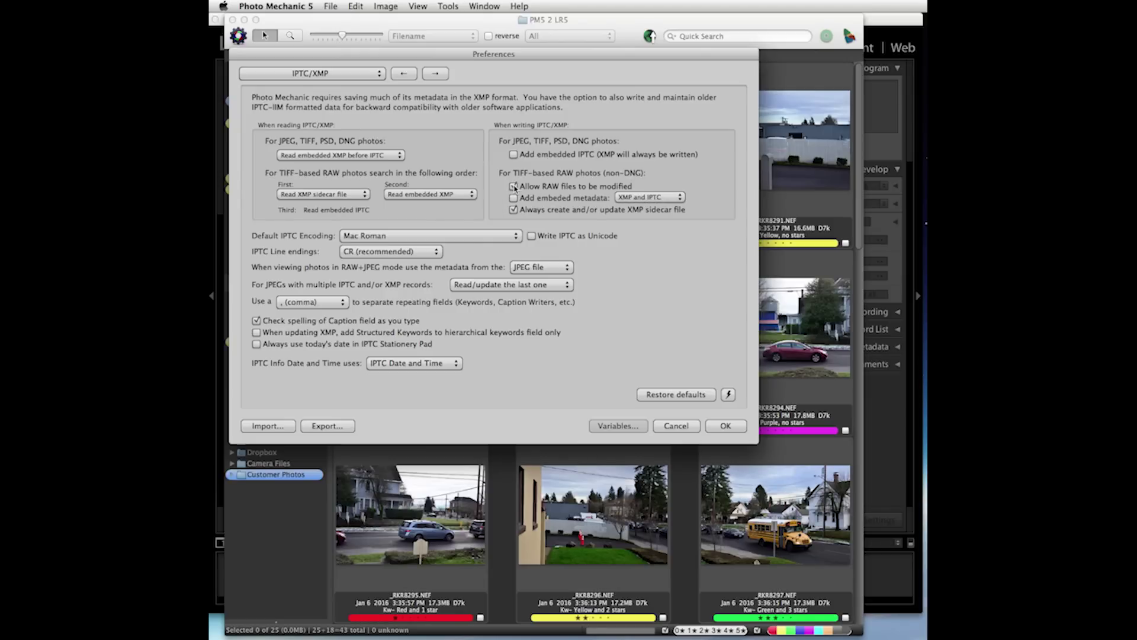
click(513, 187)
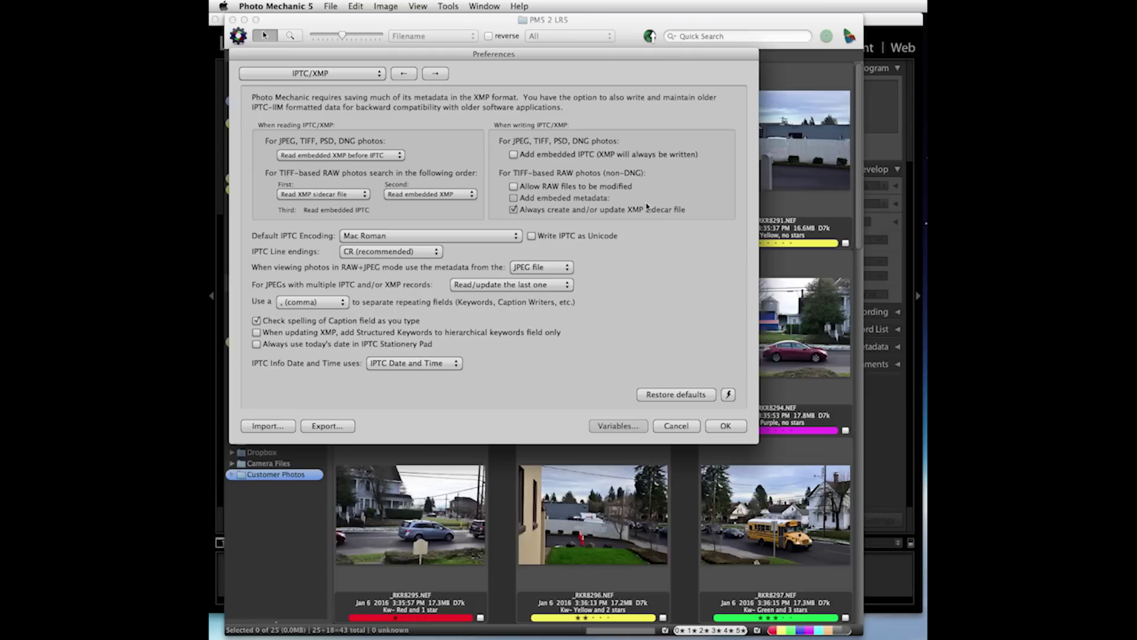
click(738, 426)
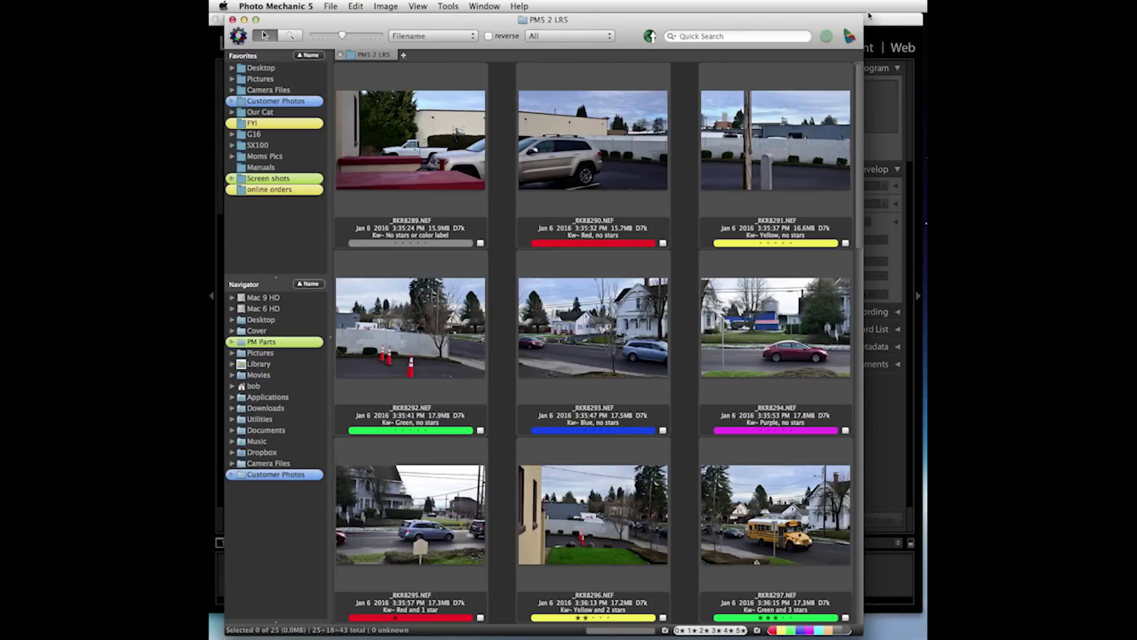
- In Lightroom's Catalog Settings > Metadata, keep 'Automatically write changes into XMP' checked and close the dialog
click(888, 22)
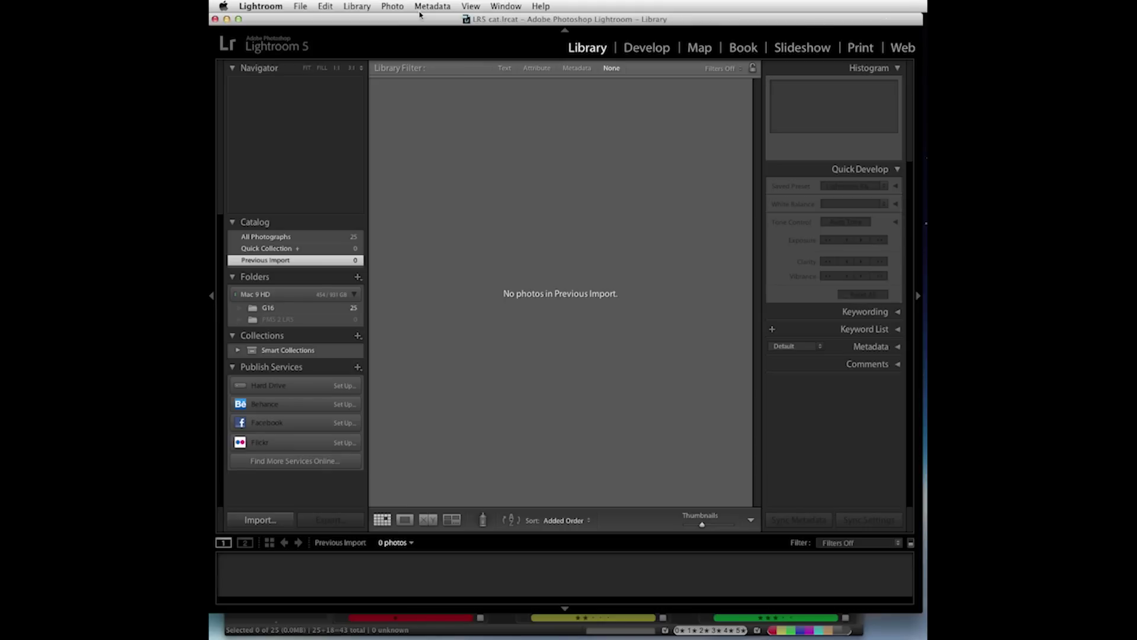
click(265, 7)
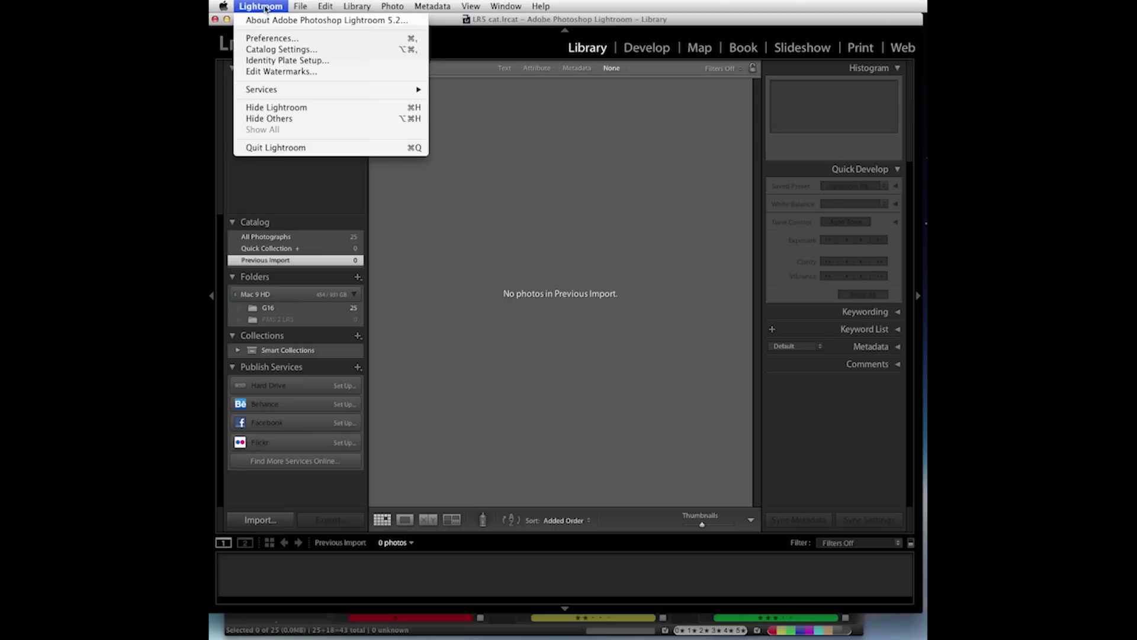
click(282, 50)
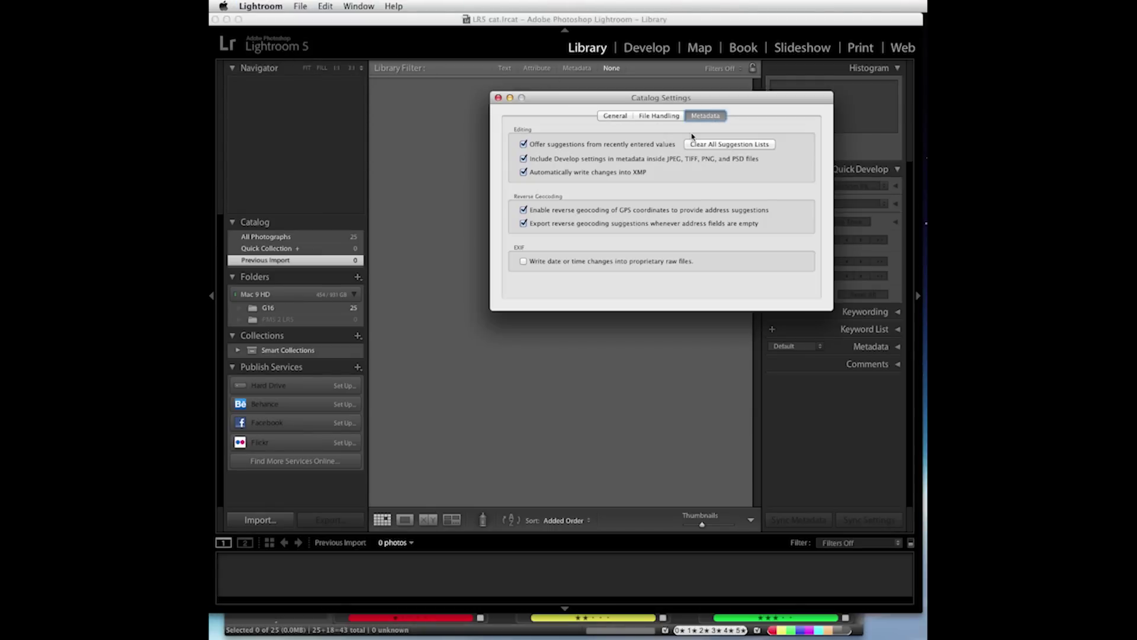
click(523, 173)
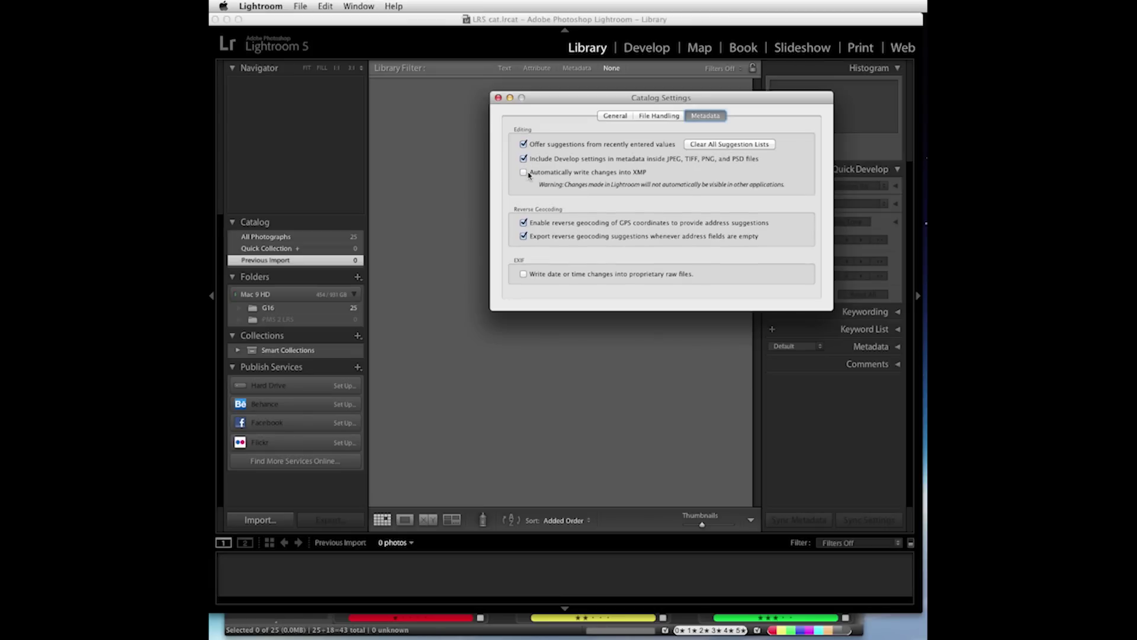
click(524, 173)
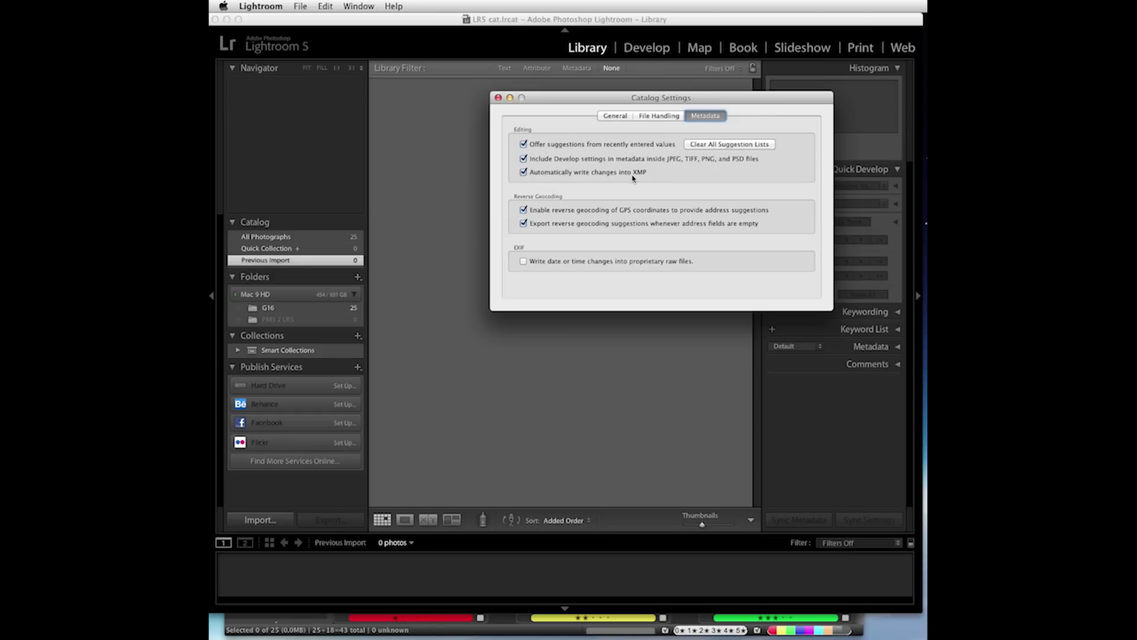
click(498, 99)
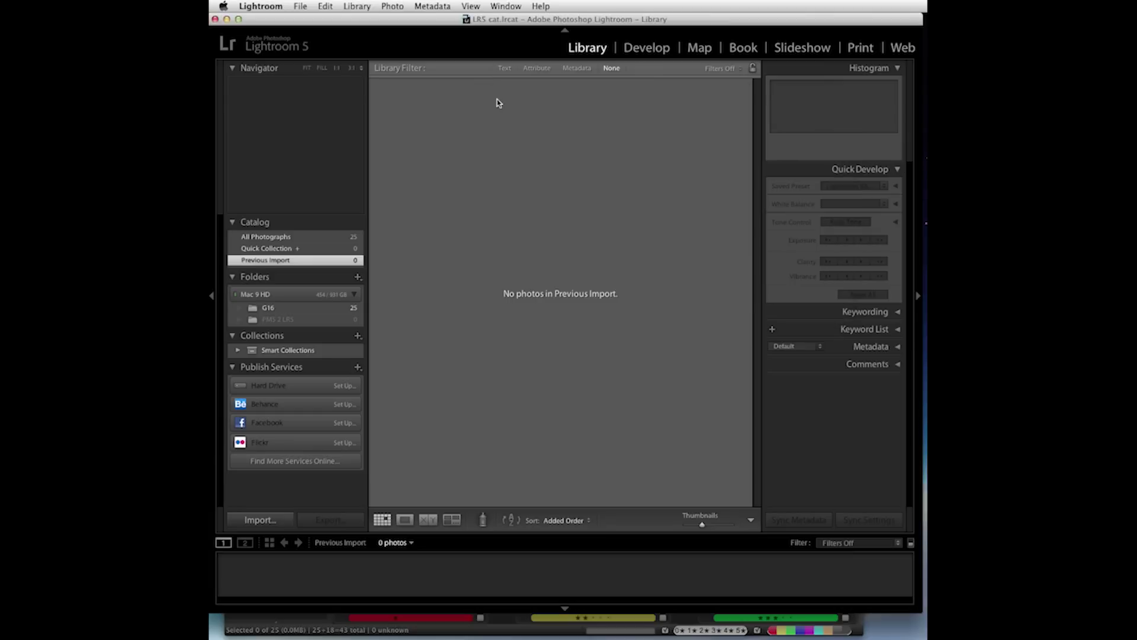
click(689, 622)
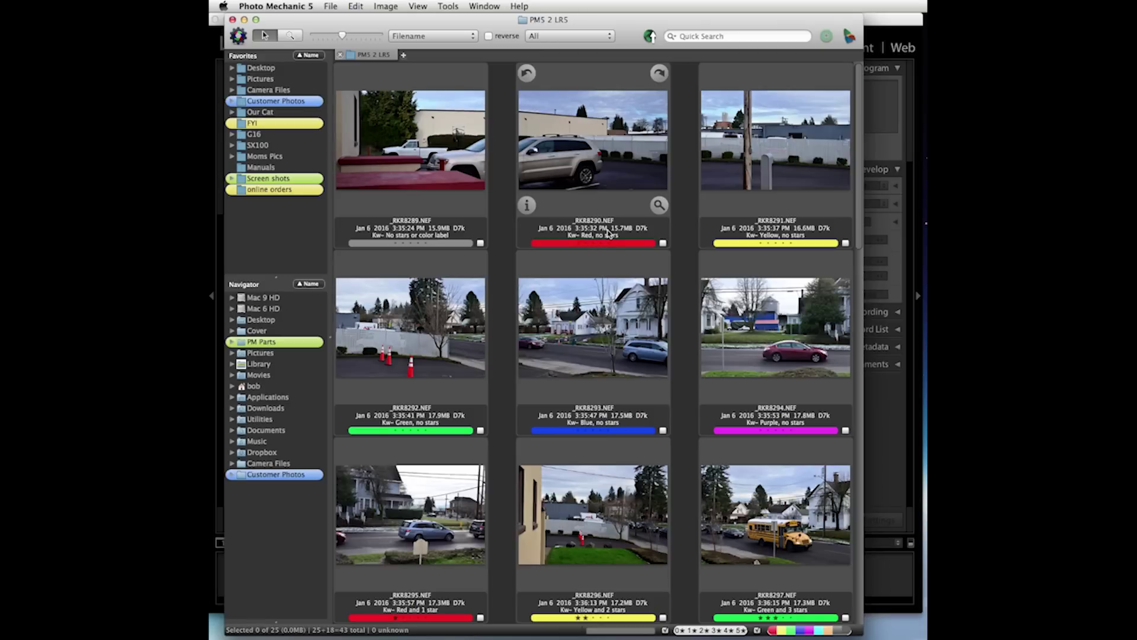
- Apply the star-rating and colour-label filters so only six labelled photos remain
scroll(693, 362, down, 3)
scroll(693, 363, down, 2)
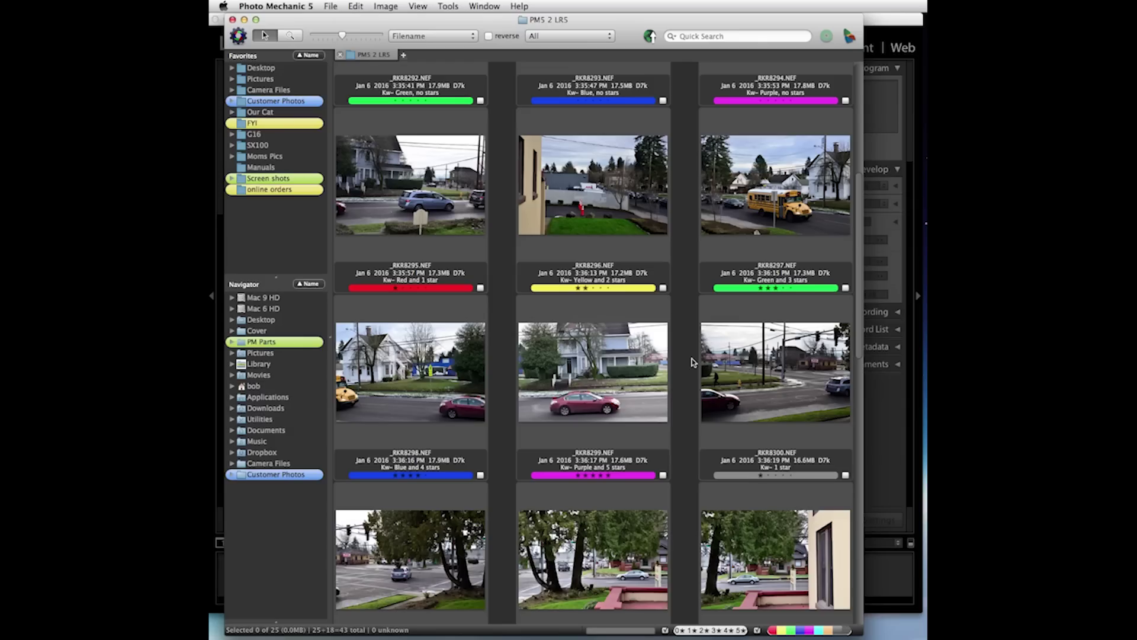
scroll(585, 283, down, 2)
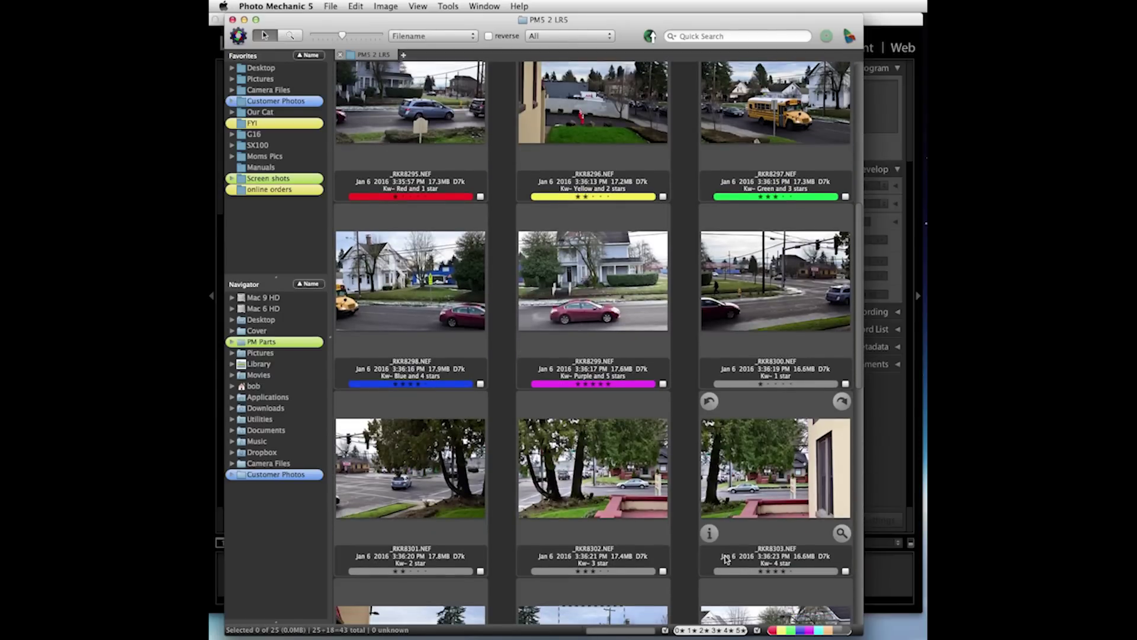
click(681, 631)
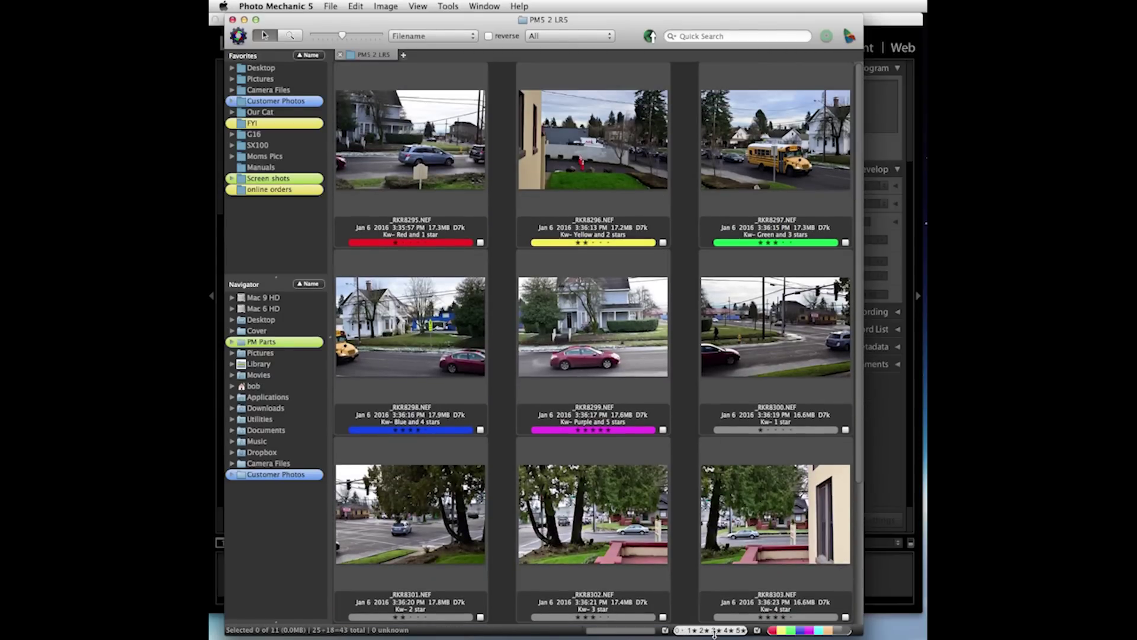
click(848, 633)
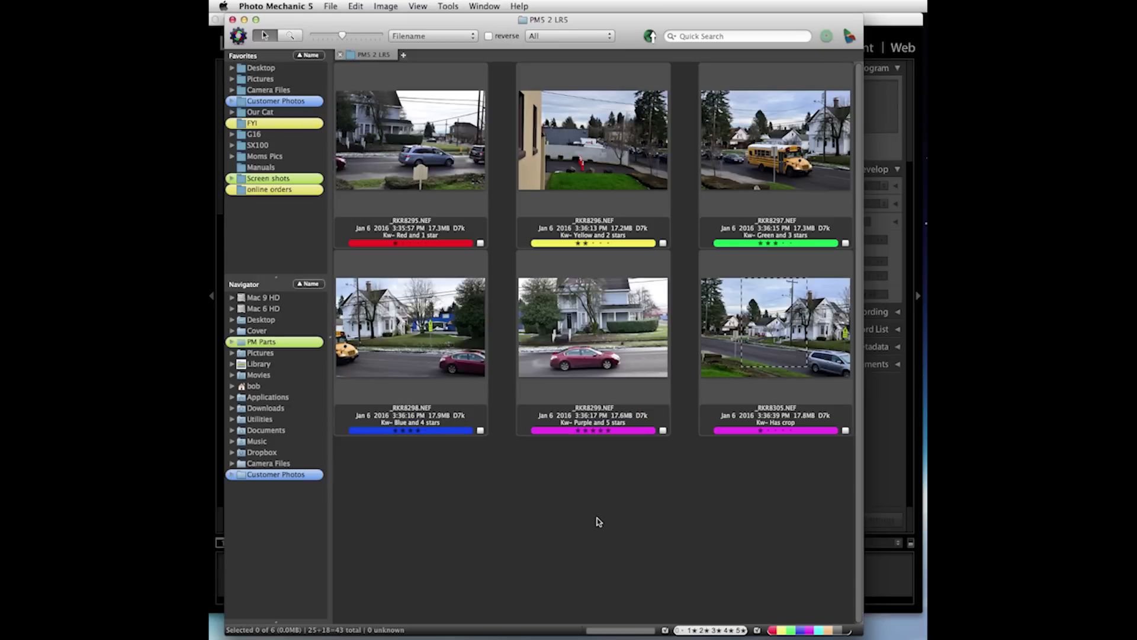
- Select all six photos and drag them onto Lightroom, opening Import with 6 of 25 checked
key(super+a)
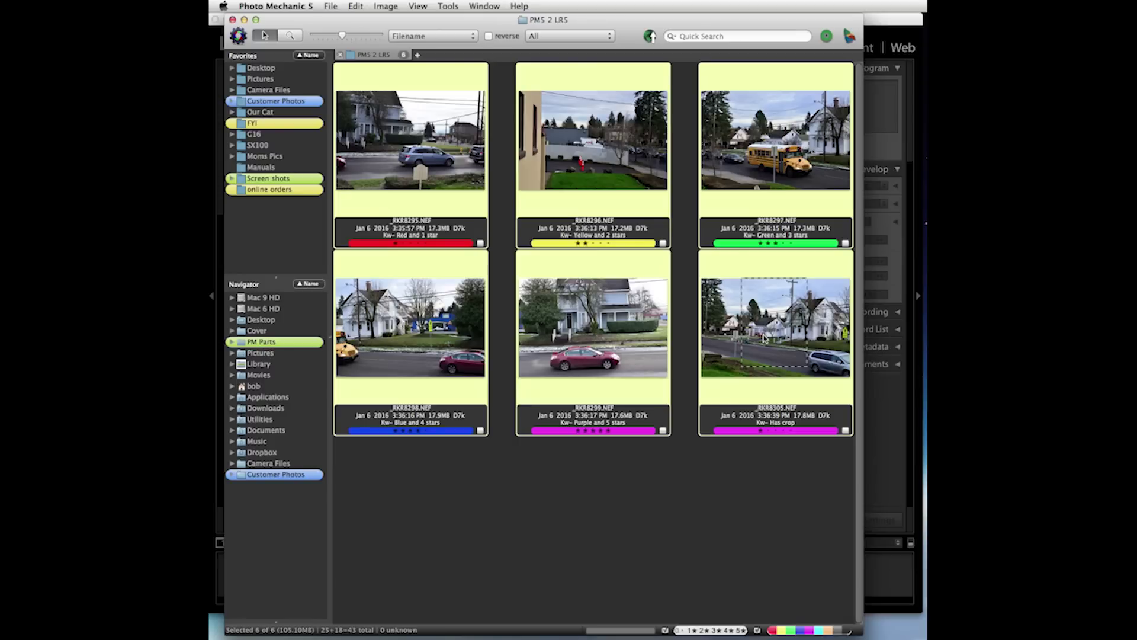
drag(762, 337, 767, 345)
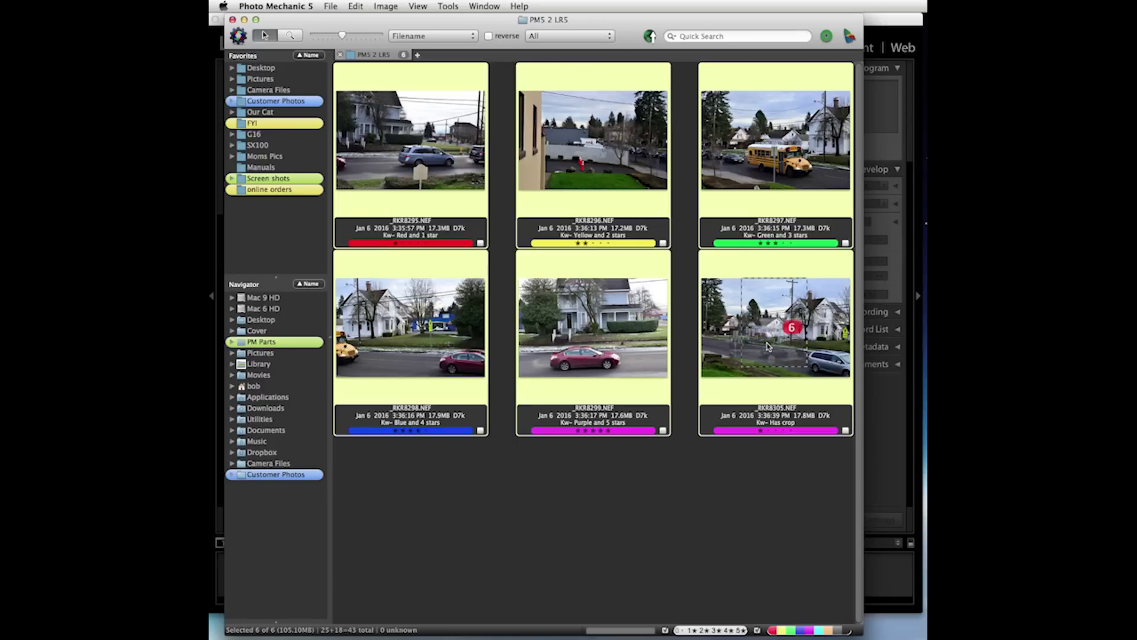
drag(767, 346, 915, 397)
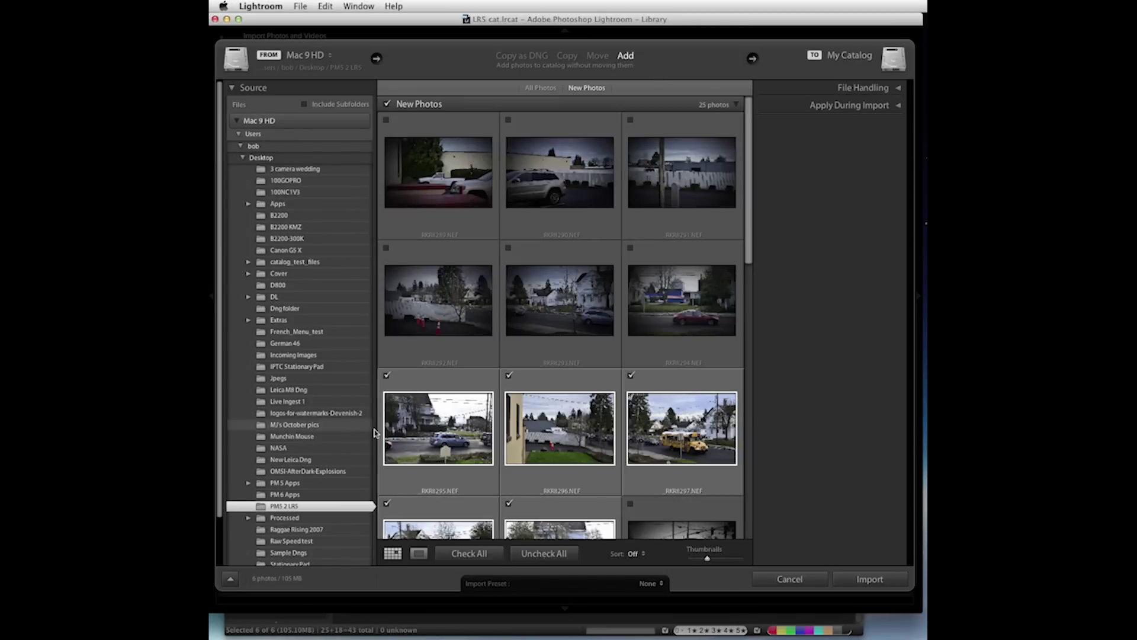
- Review the six checked photos in the New Photos grid and import them
scroll(746, 246, down, 2)
drag(745, 245, 745, 531)
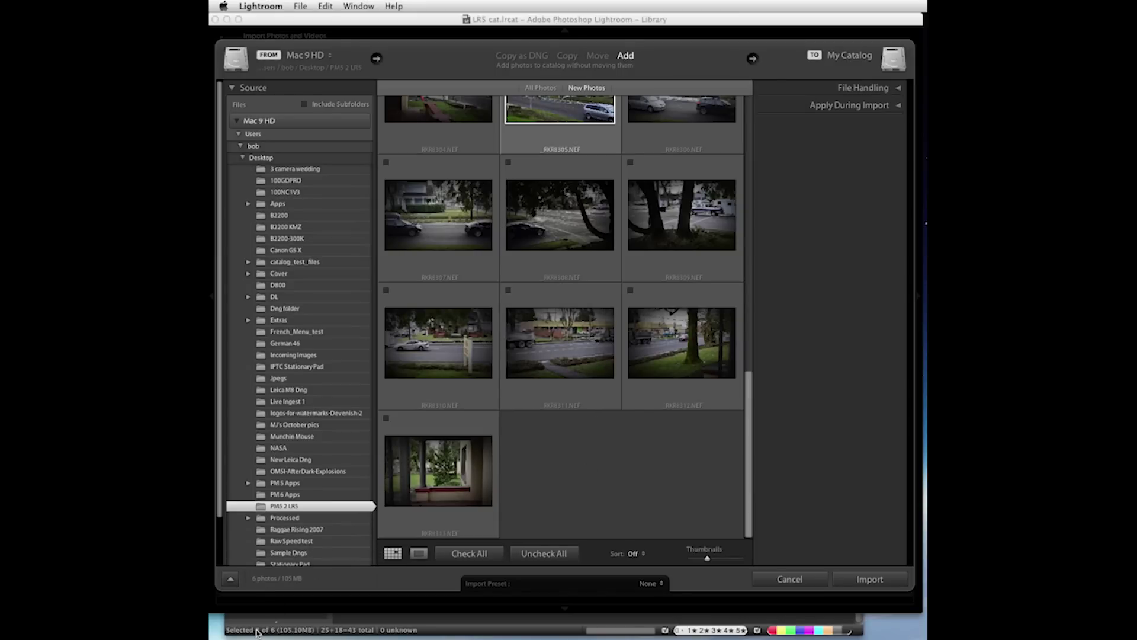
scroll(622, 427, up, 10)
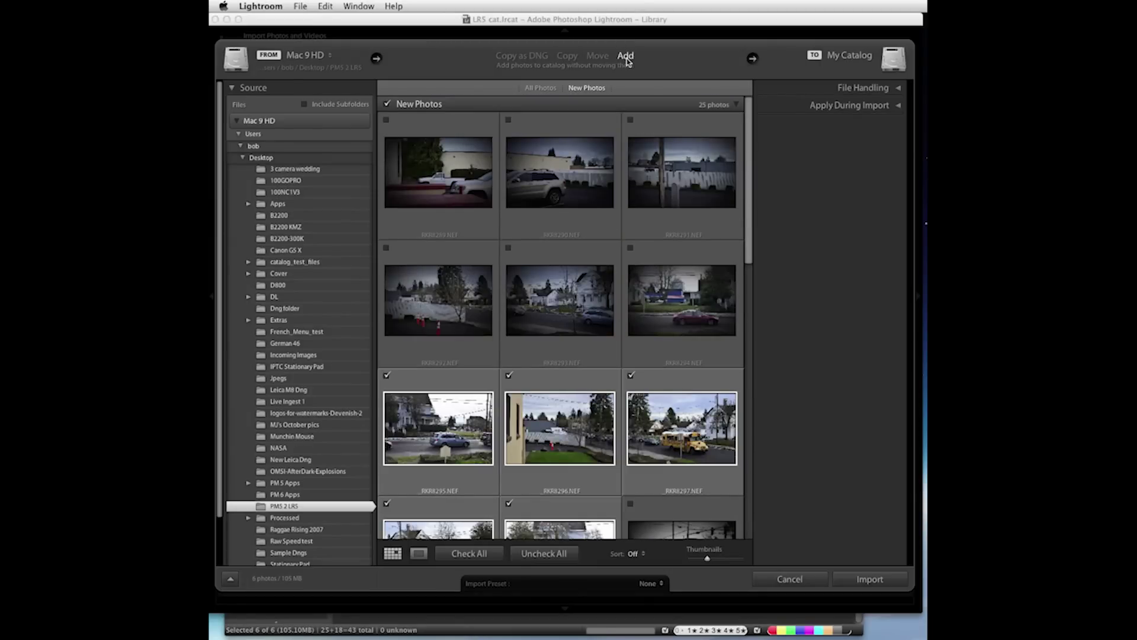
click(881, 580)
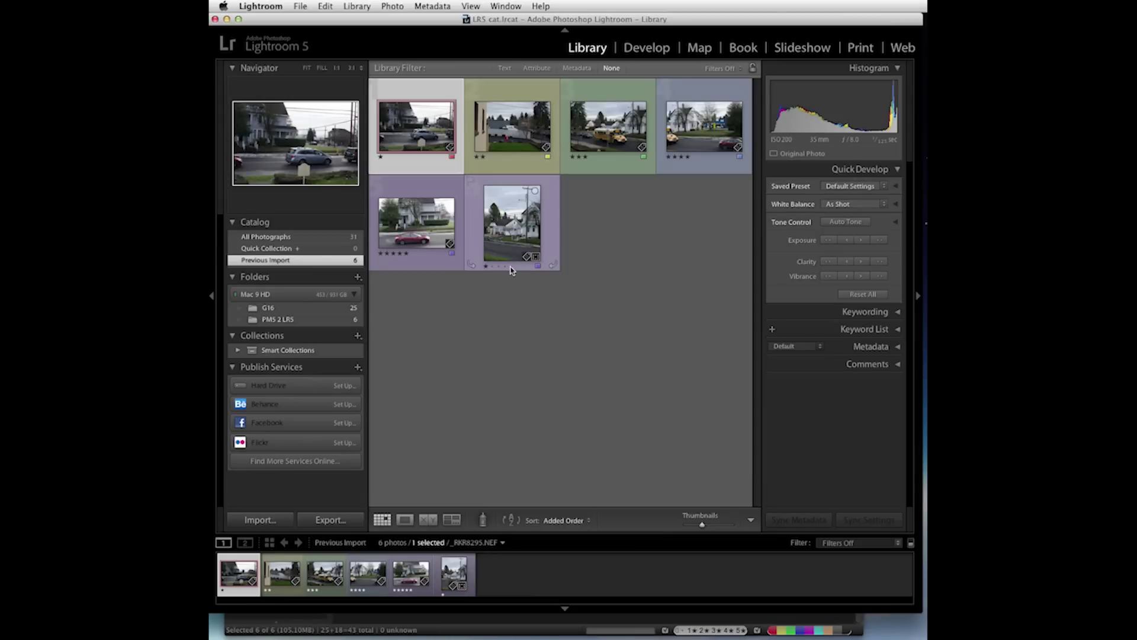
- Rate the sixth, purple-labelled photo five stars and switch back to Photo Mechanic
click(511, 267)
click(517, 634)
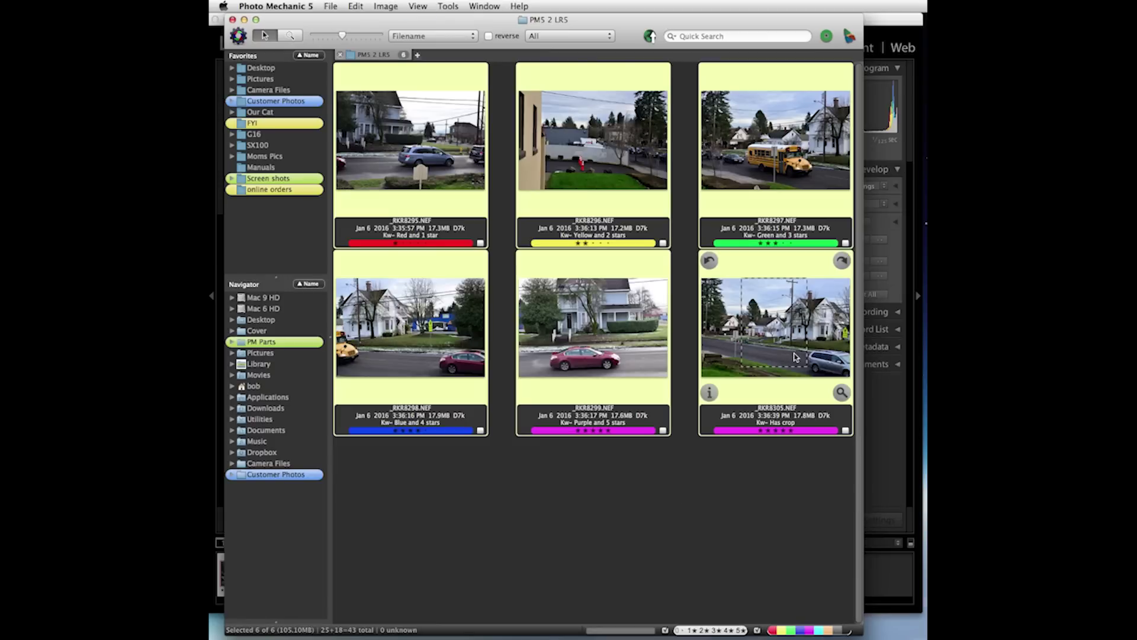
mouse_move(791, 437)
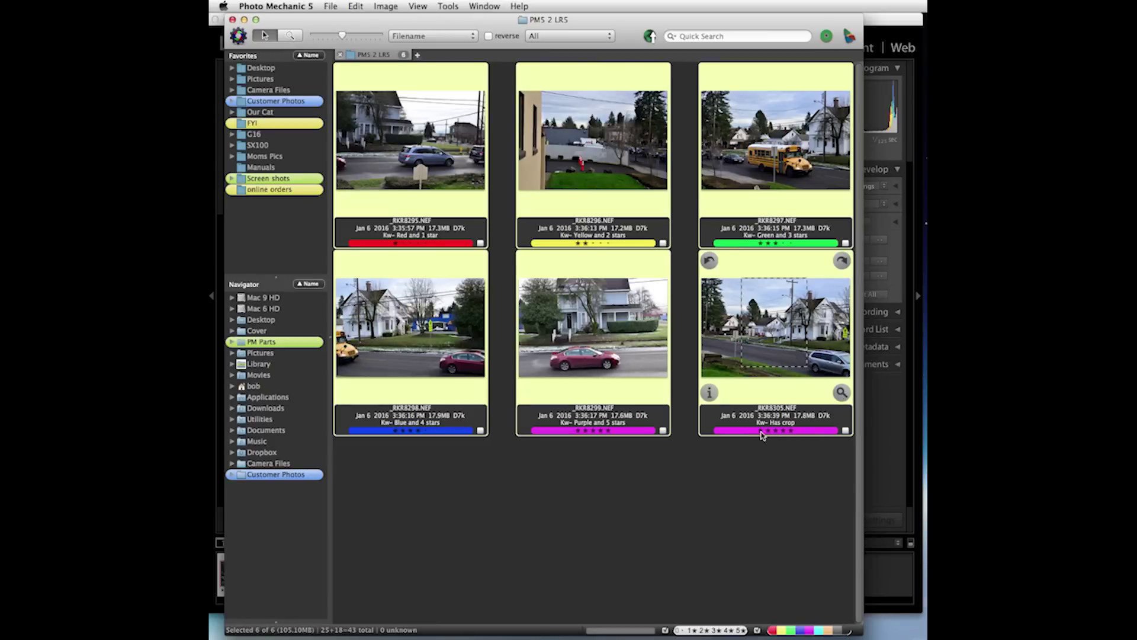